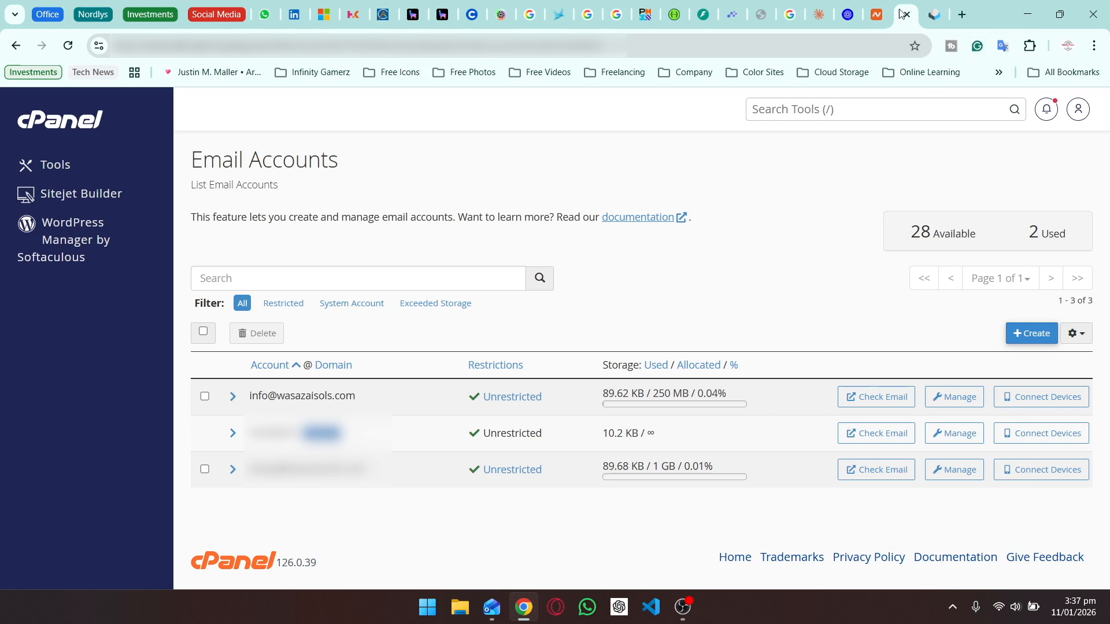
In Roundcube, open cPanel's client configuration email listing IMAP 993, POP3 995 and SMTP 465.
left_click(933, 15)
left_click(935, 15)
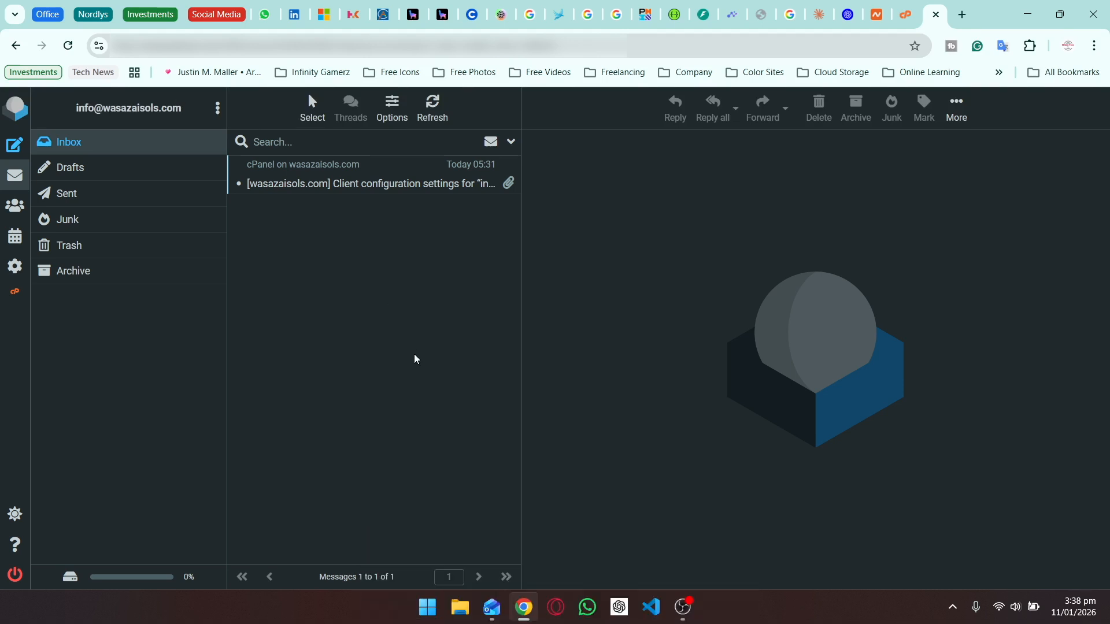
left_click(346, 180)
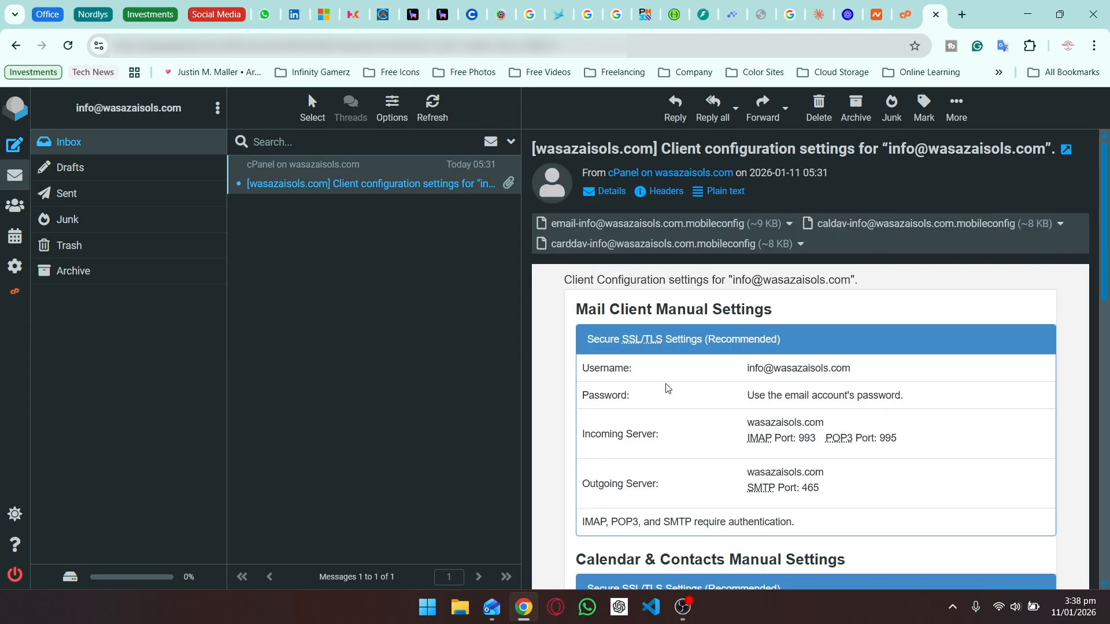
double_click(802, 367)
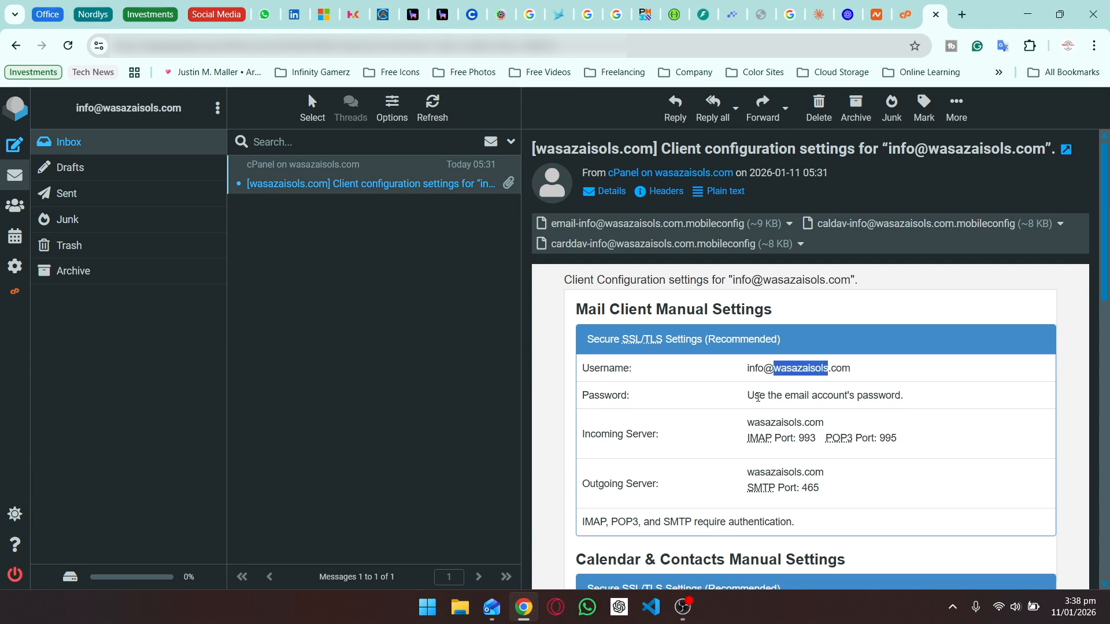
double_click(756, 396)
left_click(674, 400)
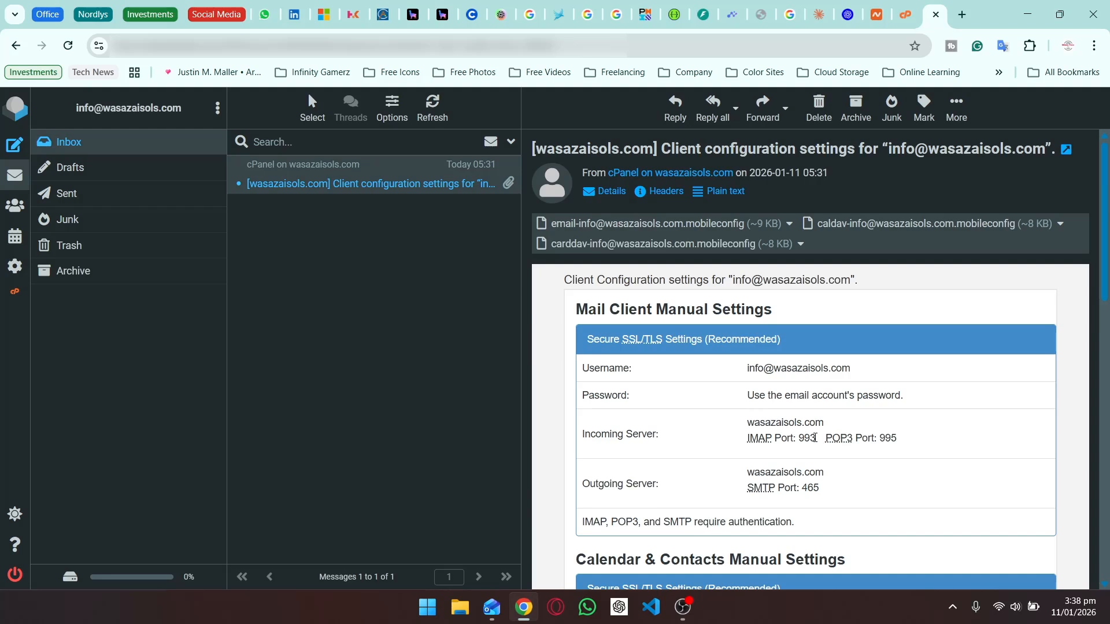
double_click(807, 438)
left_click(717, 484)
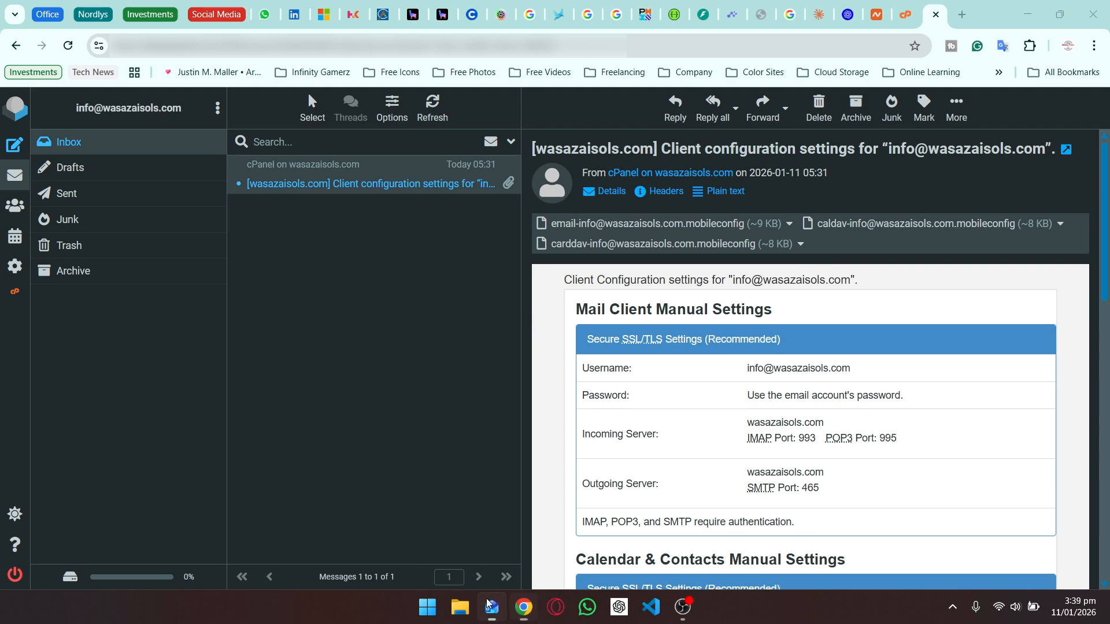
left_click(493, 608)
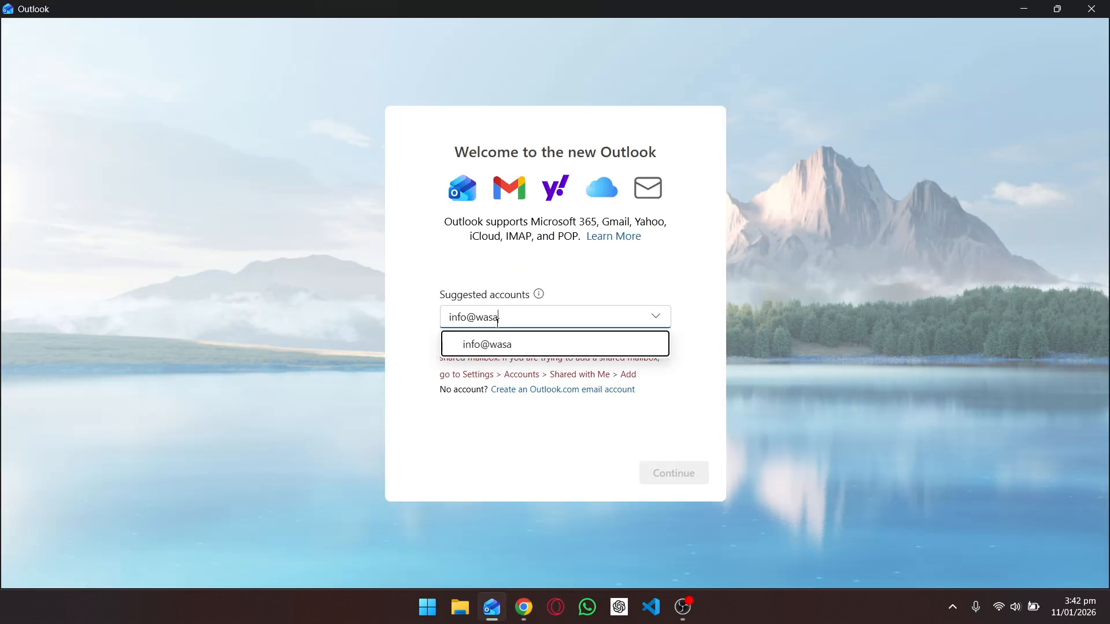
type("za")
type("isolc")
type("s.com")
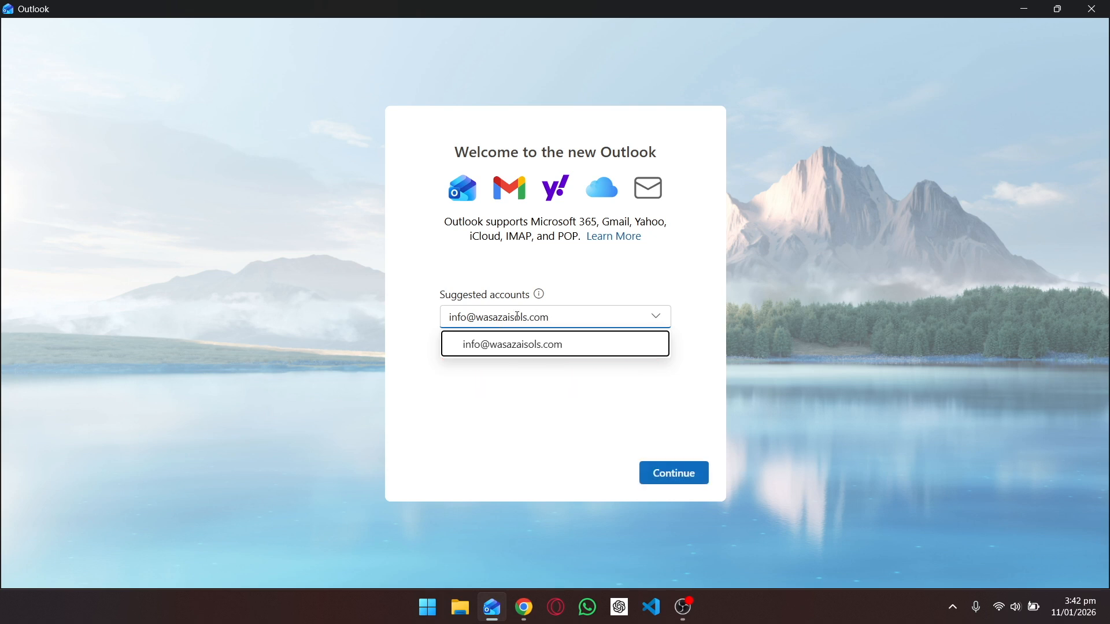
left_click(606, 295)
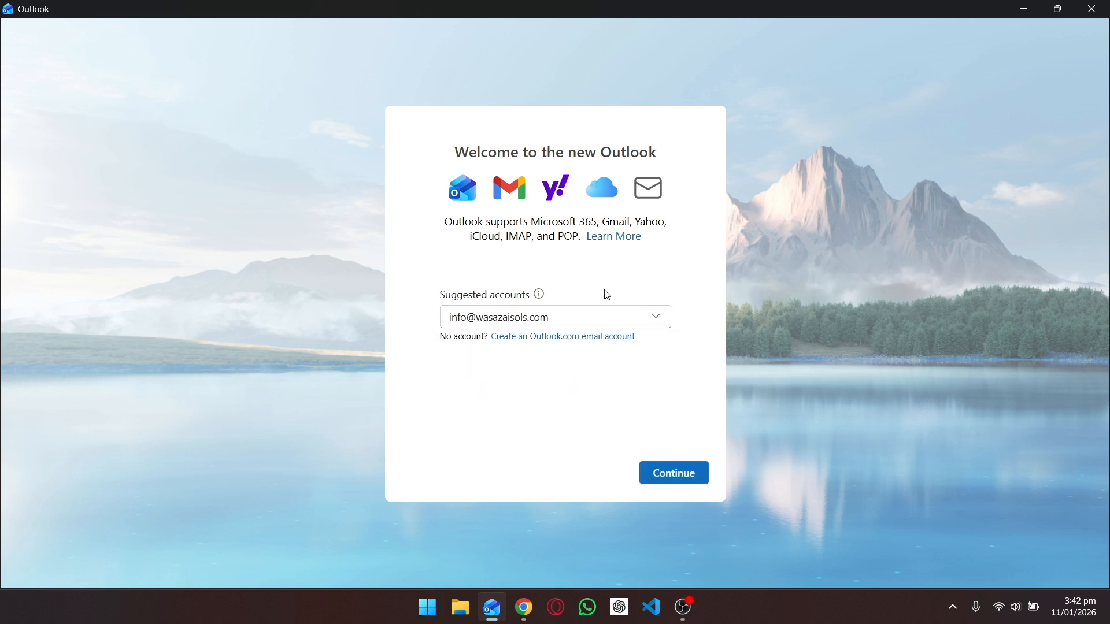
left_click(662, 474)
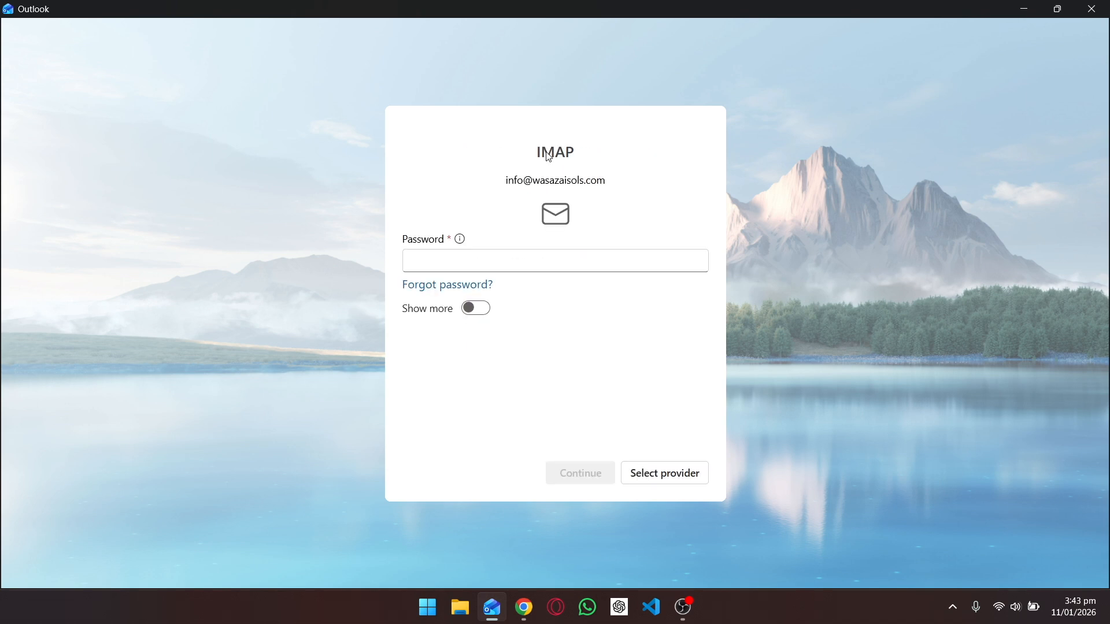
Choose IMAP as the provider, sign in with the account password, and agree to sync.
left_click(665, 473)
scroll(584, 373, "down", 2)
left_click(538, 377)
left_click(455, 263)
key("ctrl+v")
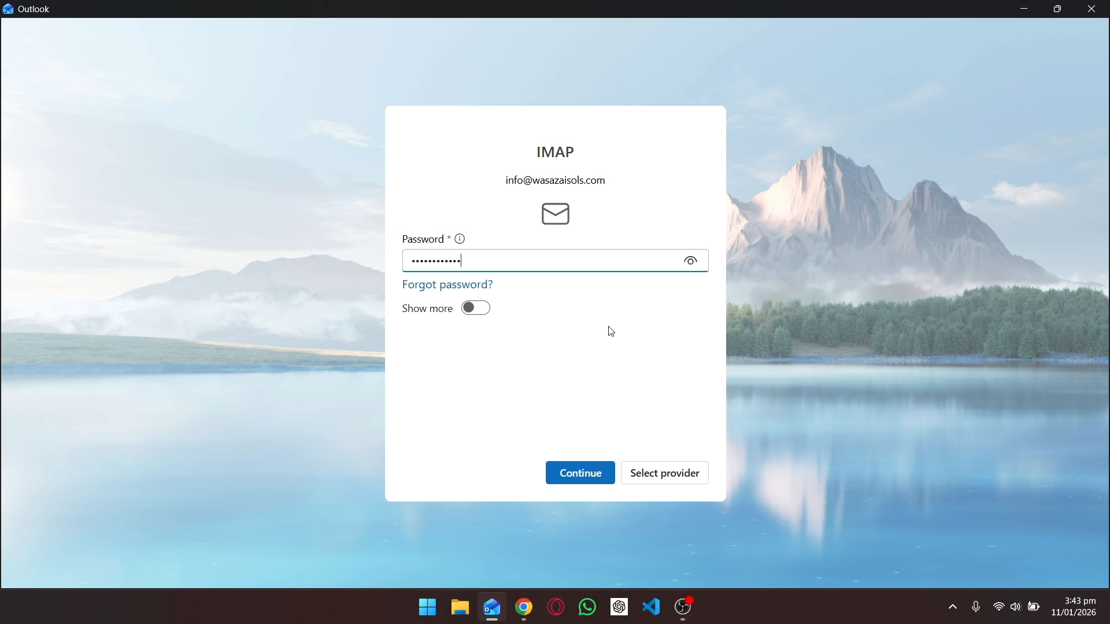
left_click(573, 474)
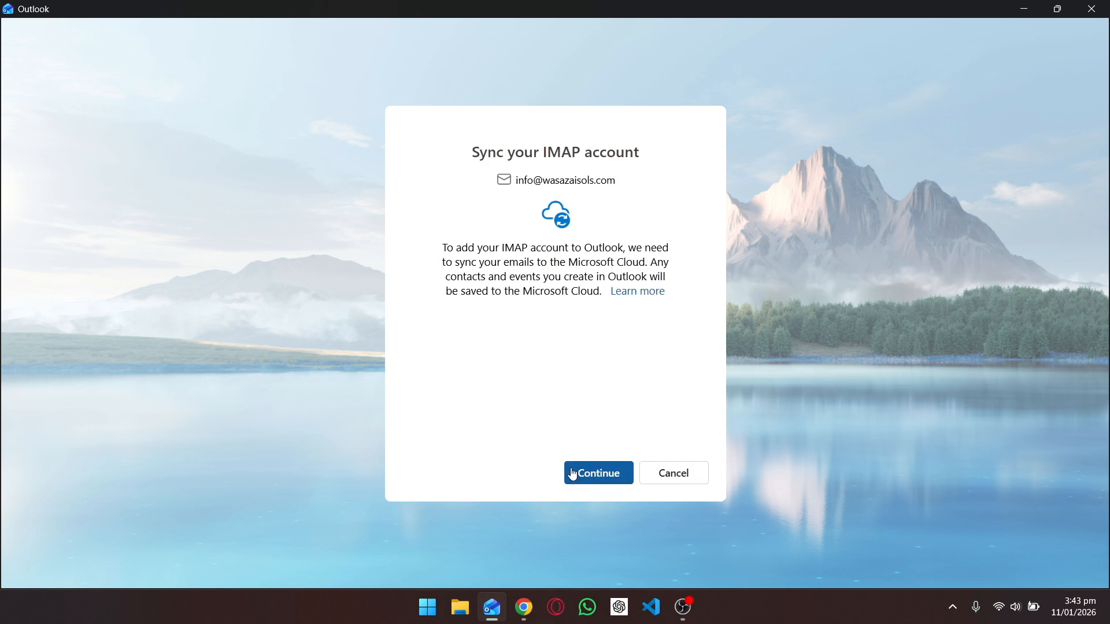
left_click(604, 479)
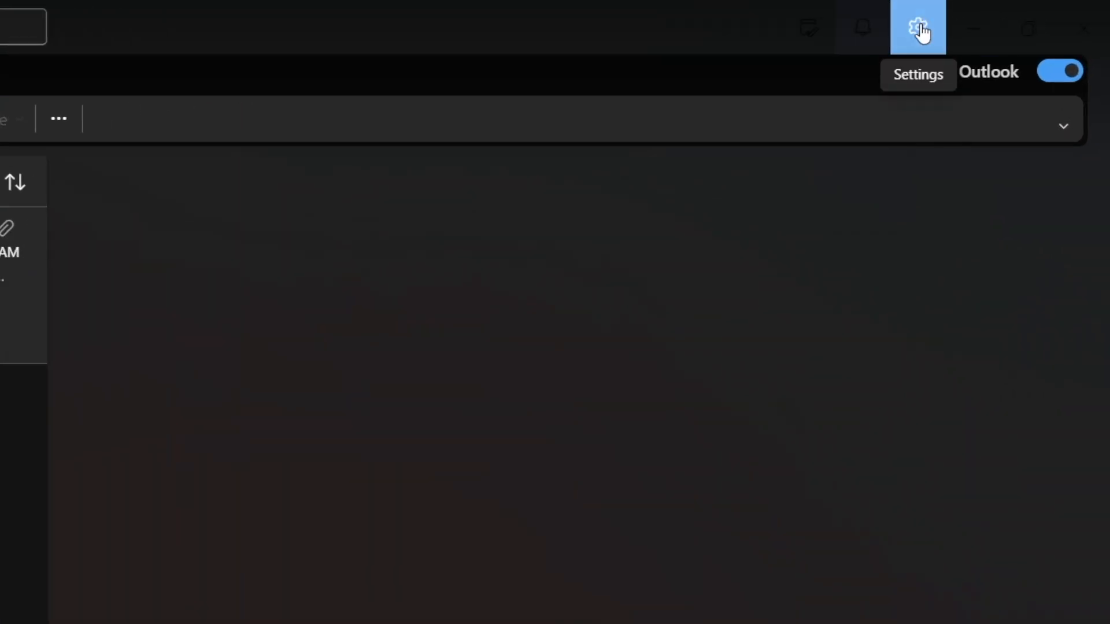
Bring up the info account's server settings, showing IMAP 993 SSL/TLS and SMTP port 25 StartTLS.
left_click(921, 32)
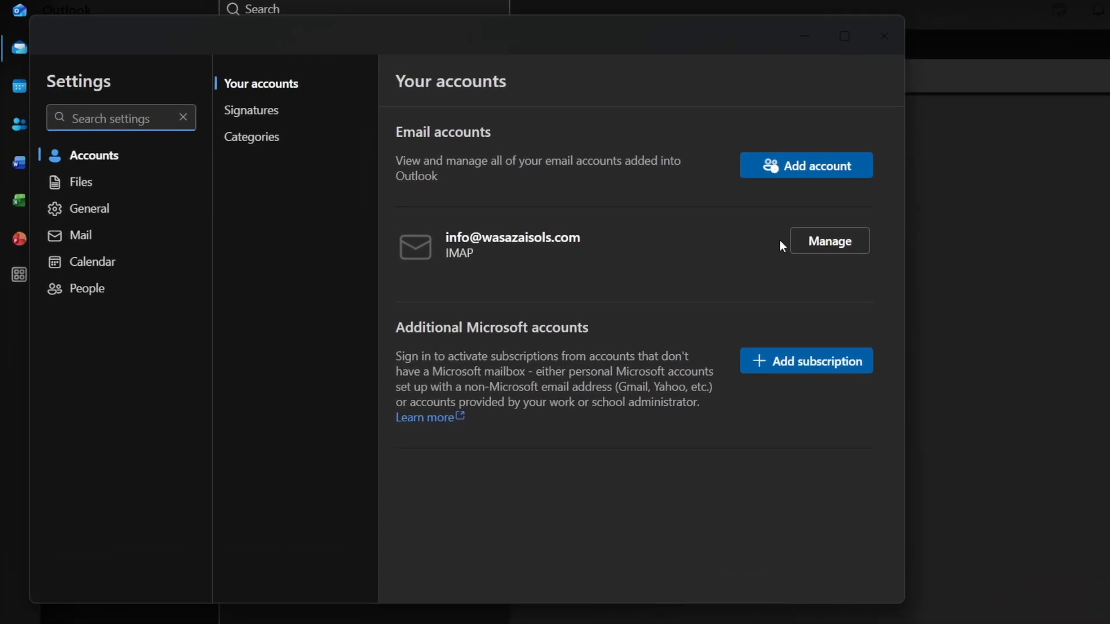
left_click(811, 245)
scroll(725, 484, "down", 3)
scroll(725, 483, "down", 3)
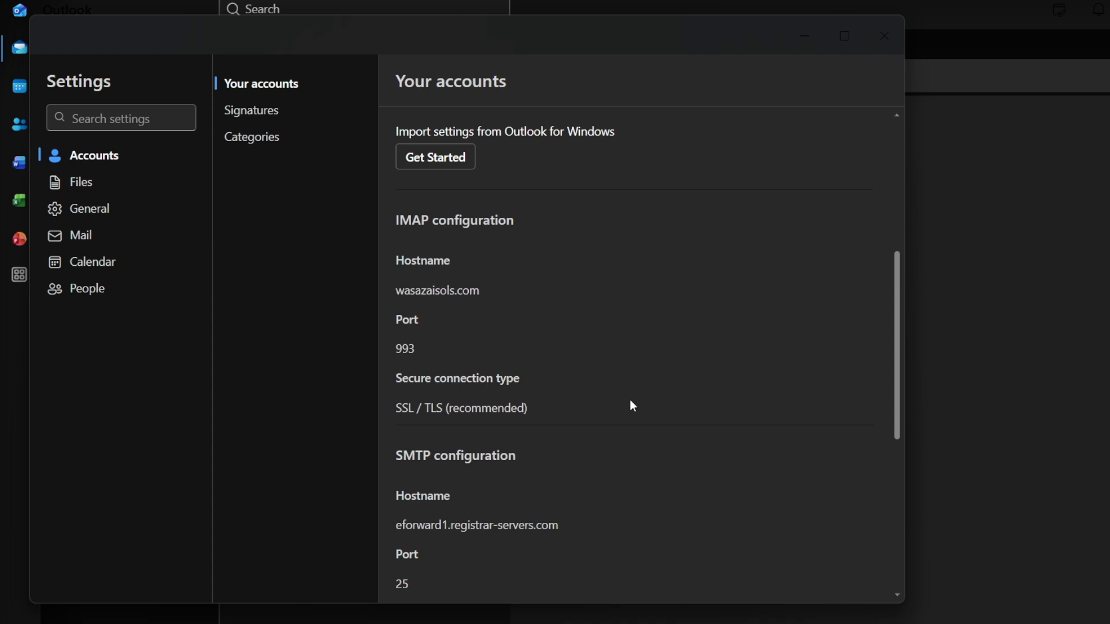
scroll(630, 400, "down", 3)
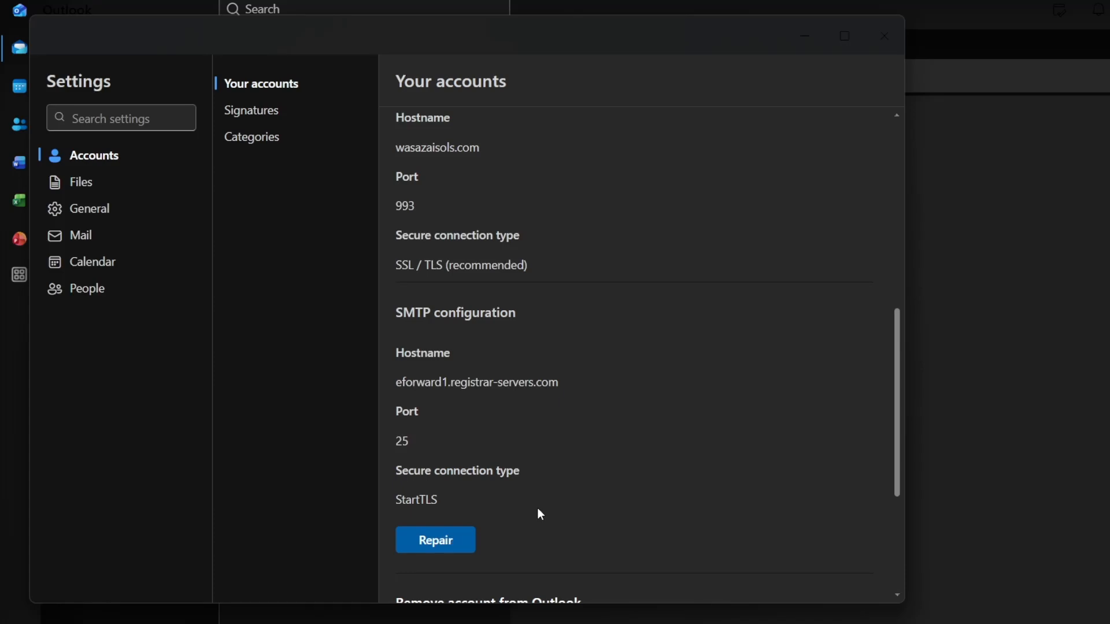
Start repairing the account and enter the account password.
left_click(458, 540)
left_click(354, 258)
key("ctrl+v")
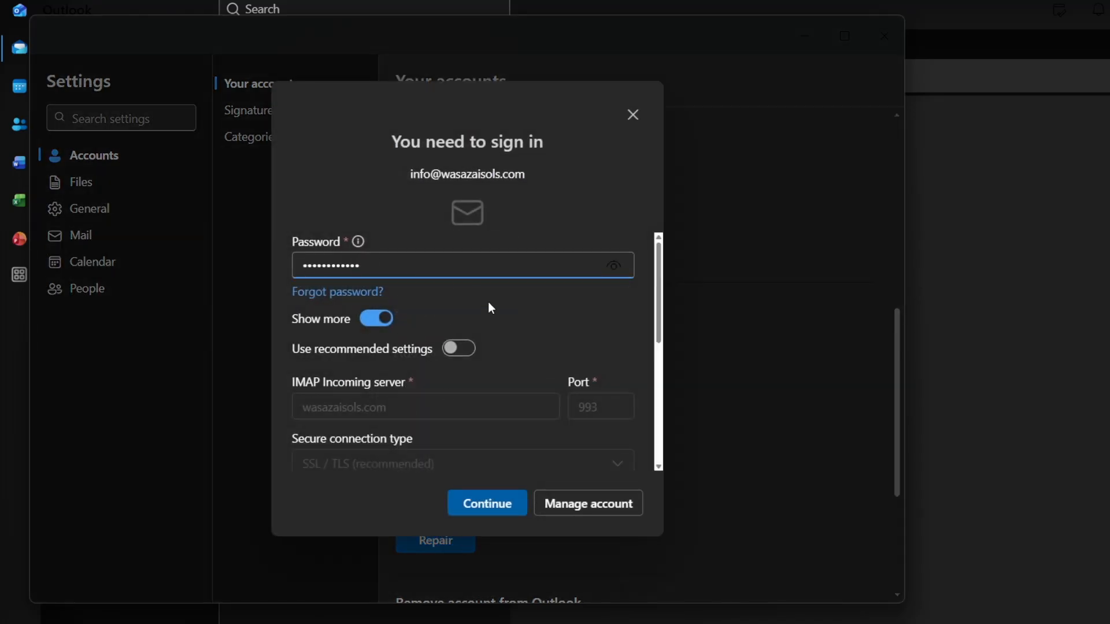
scroll(488, 302, "down", 2)
scroll(488, 302, "down", 3)
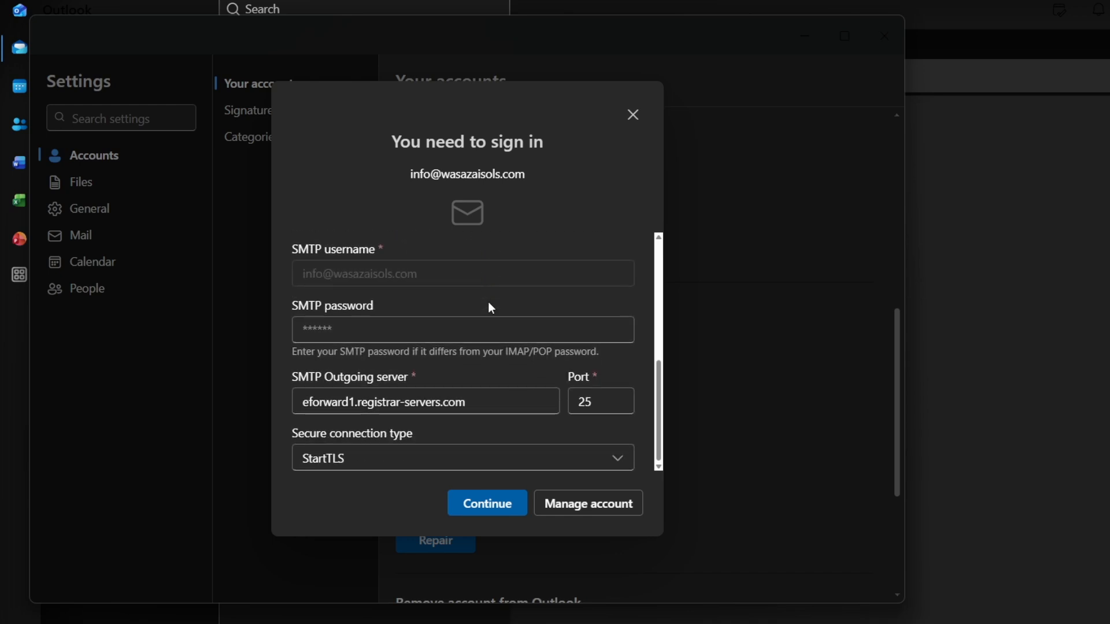
Replace the outgoing SMTP server name with wasazaisols.com.
double_click(359, 401)
triple_click(359, 400)
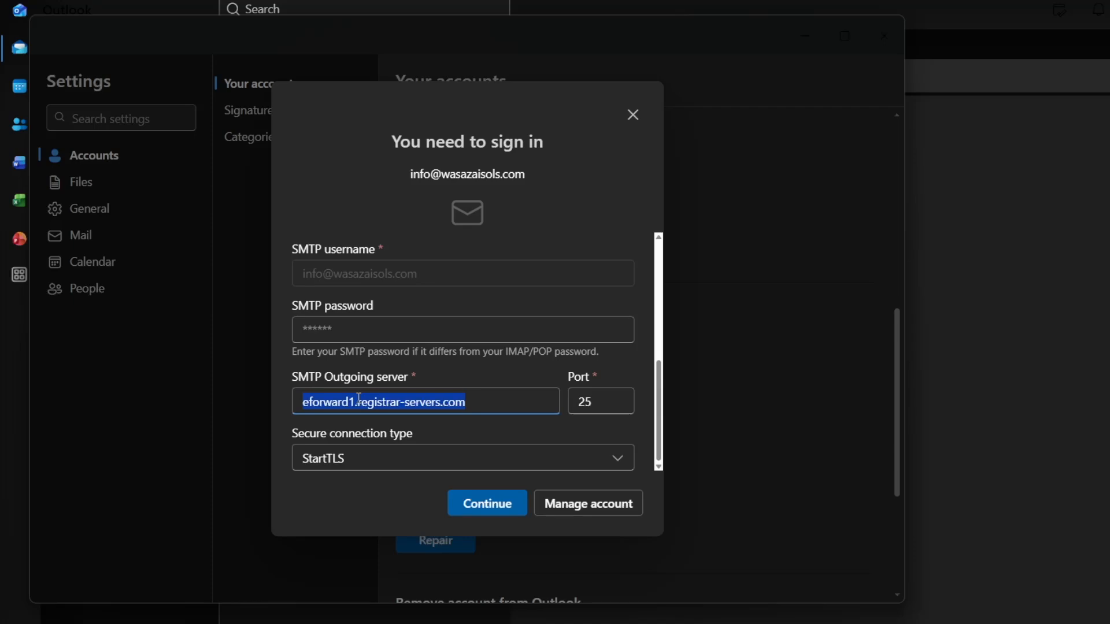
type("wasazu")
key("BackSpace")
type("aisol")
key("BackSpace")
key("BackSpace")
key("BackSpace")
key("BackSpace")
key("BackSpace")
type("aisolc")
key("BackSpace")
type("s.com")
Set SMTP port 465 with SSL / TLS security, enter the SMTP password, and save.
left_click(601, 400)
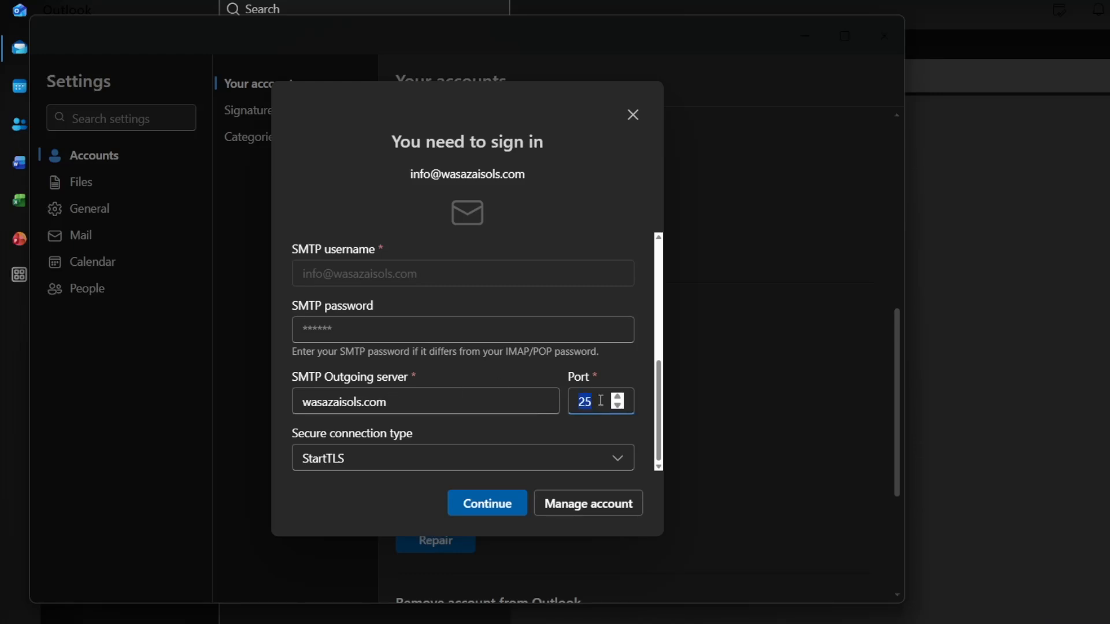
type("465")
left_click(434, 456)
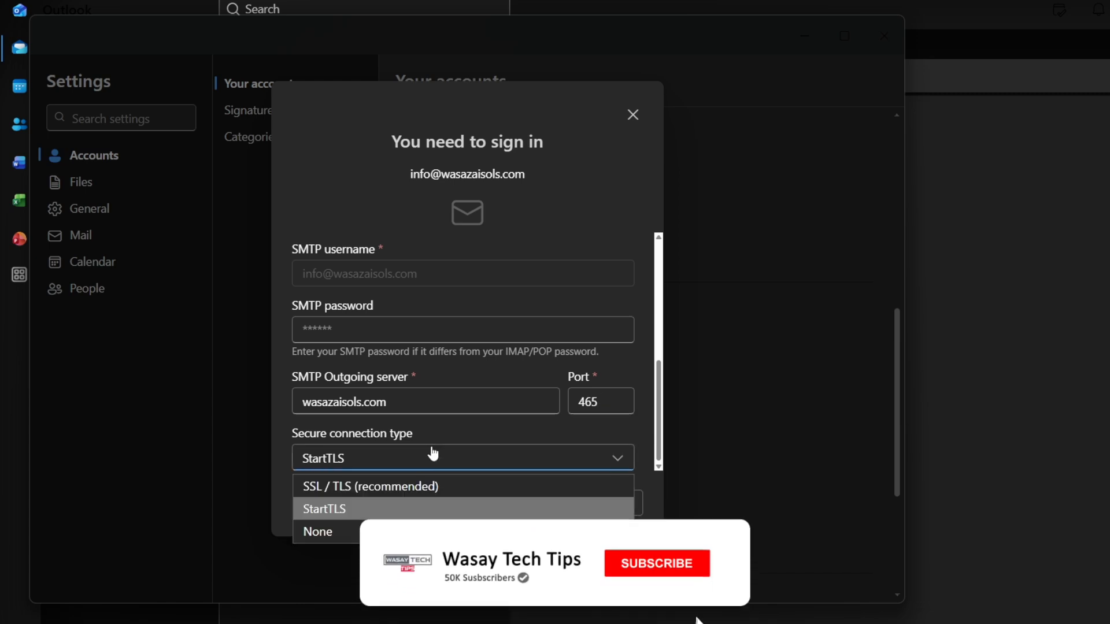
left_click(353, 489)
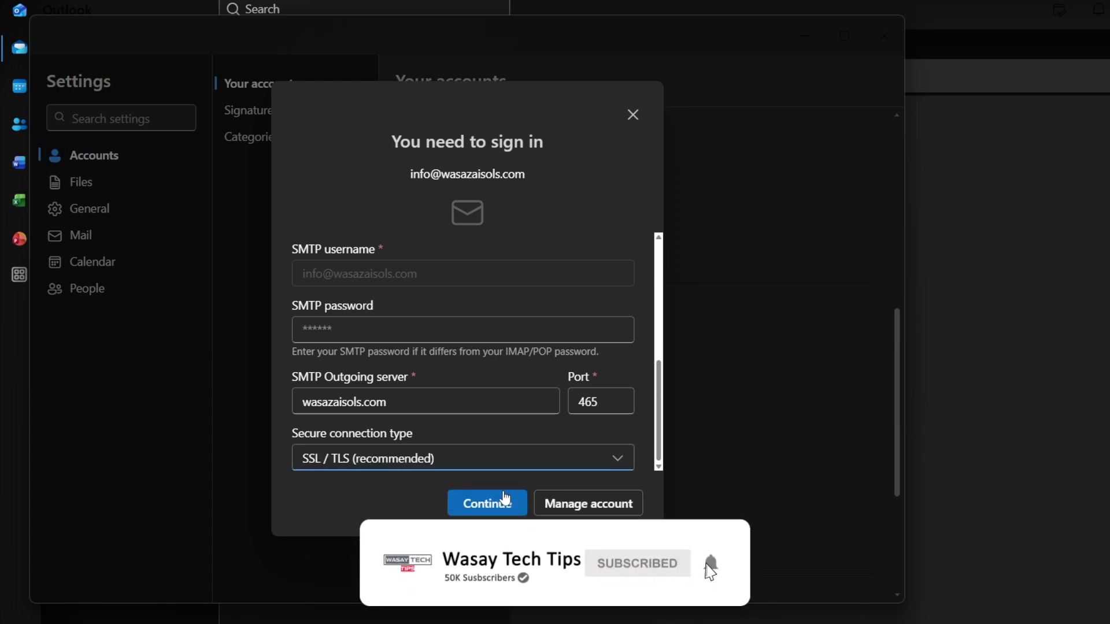
left_click(354, 324)
key("ctrl+v")
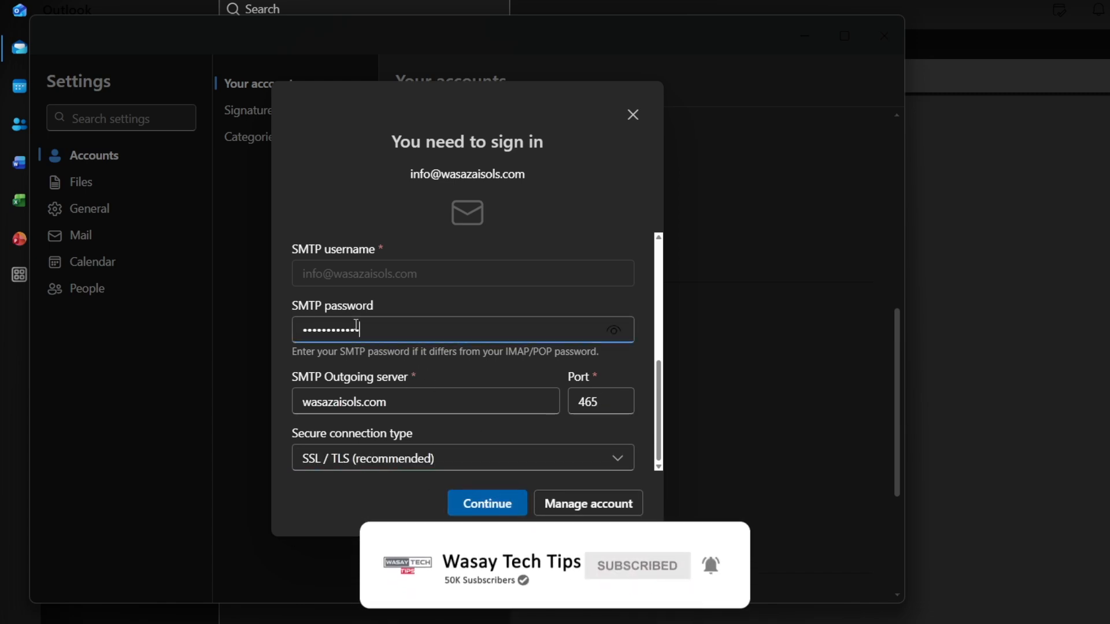
left_click(474, 504)
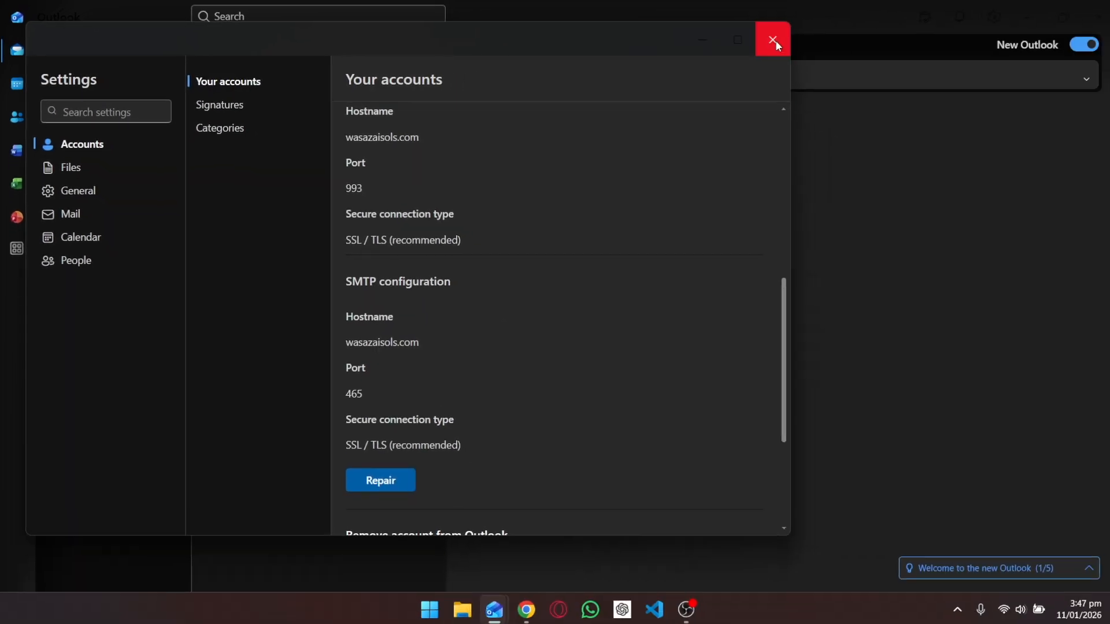
Close Settings and open the received 'This is a test email' message, which reads 'Hello'.
left_click(769, 40)
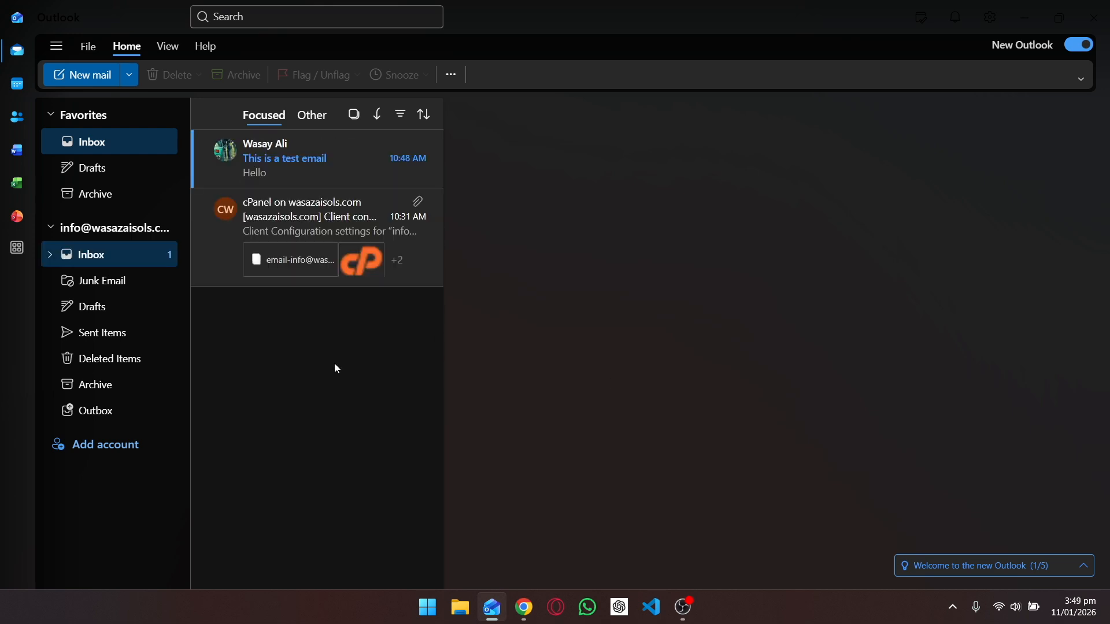
left_click(338, 172)
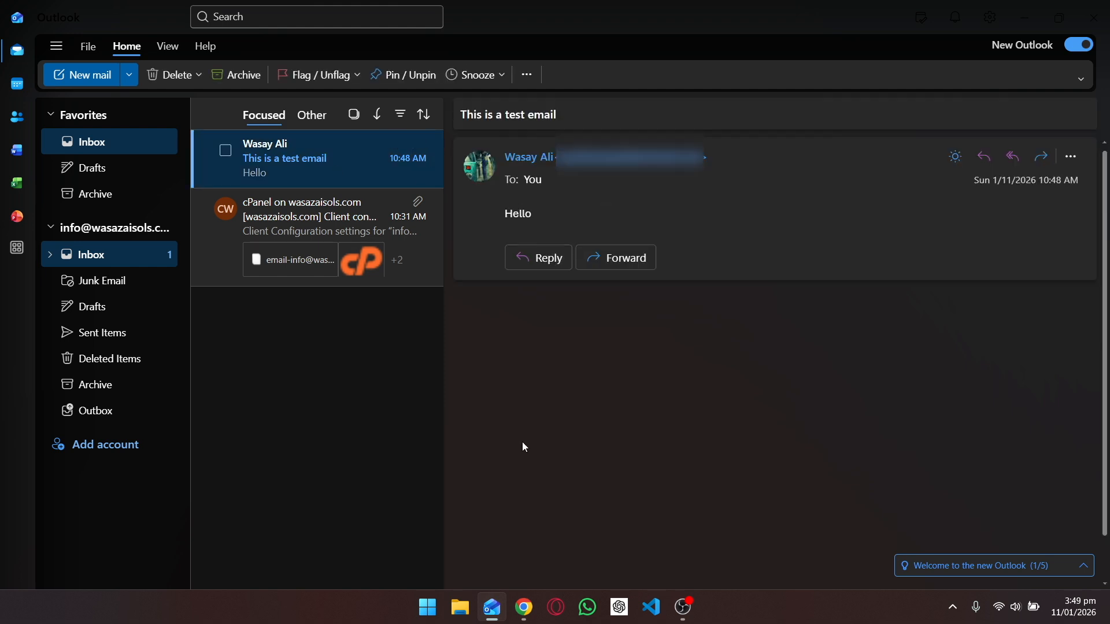